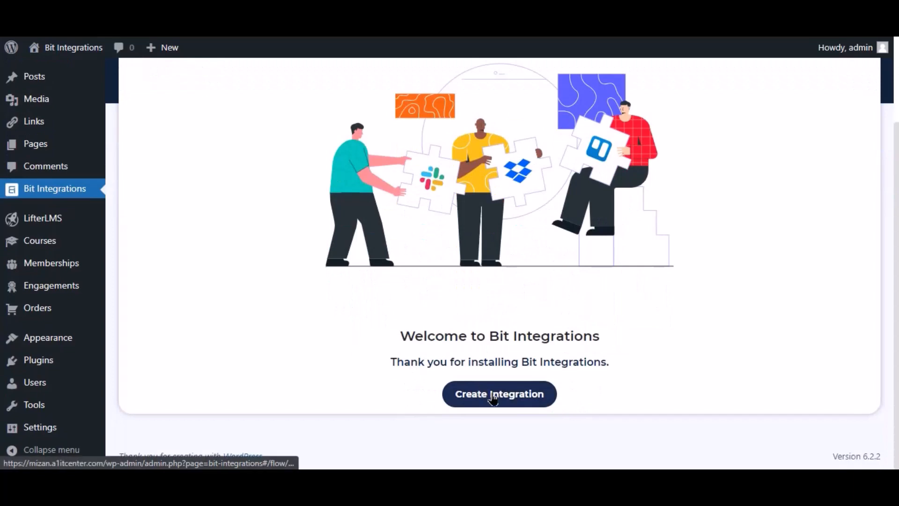
# - Create a new integration and choose LifterLMS as its trigger
pyautogui.click(480, 392)
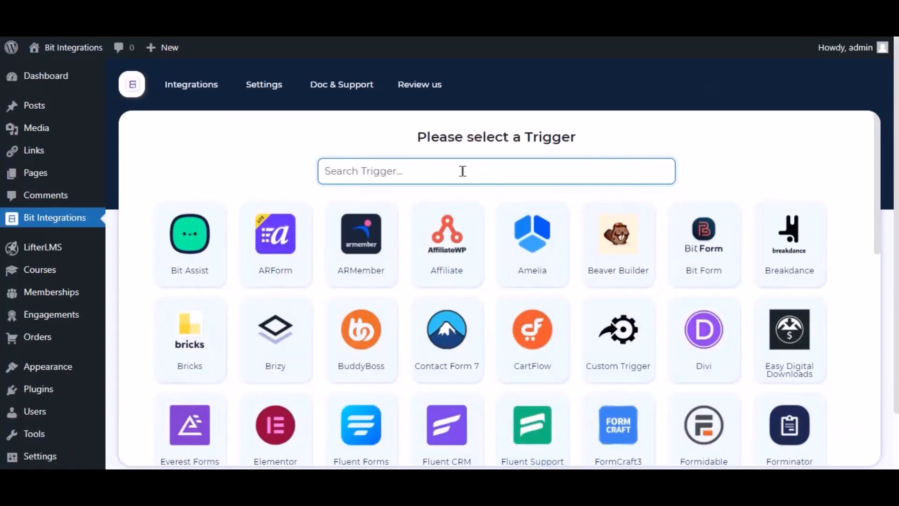
pyautogui.write('lifter')
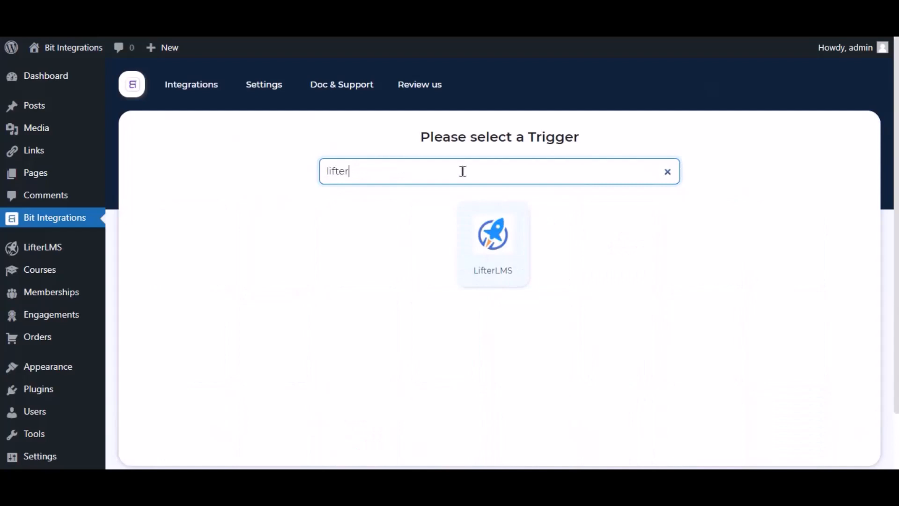
pyautogui.click(474, 214)
# - Set the trigger task to "A user enroll in a course" for Any Course and continue to the action selection
pyautogui.click(481, 331)
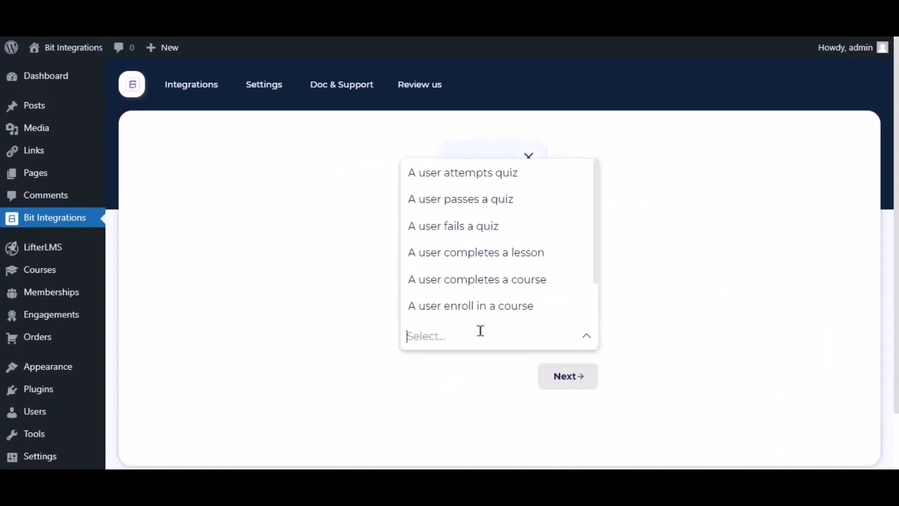
pyautogui.click(520, 305)
pyautogui.click(451, 389)
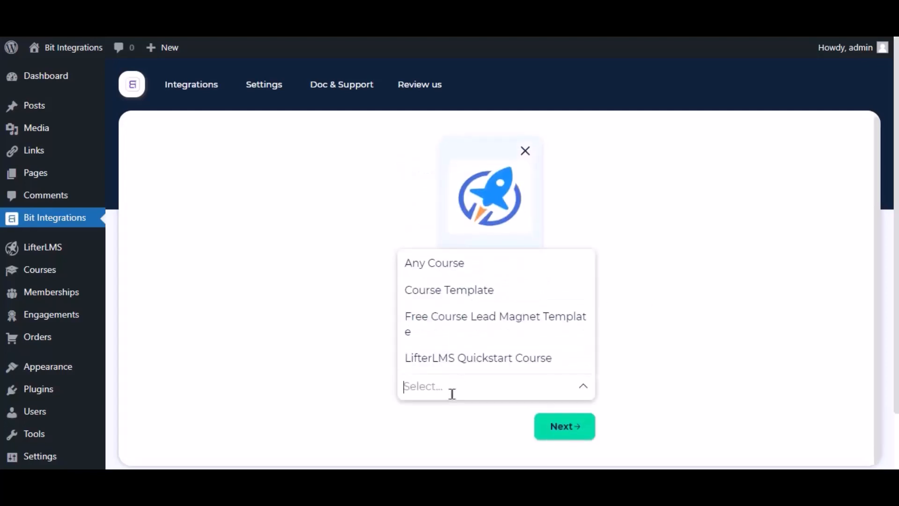
pyautogui.click(457, 263)
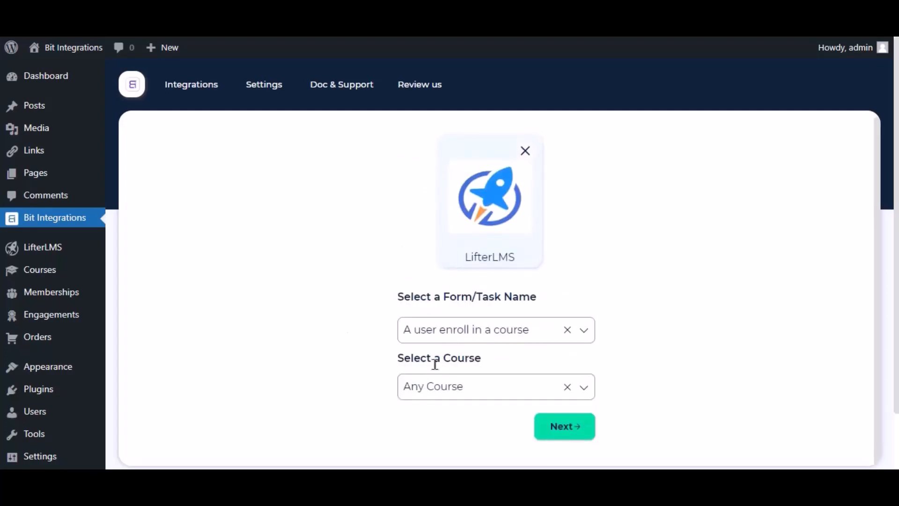
pyautogui.click(565, 426)
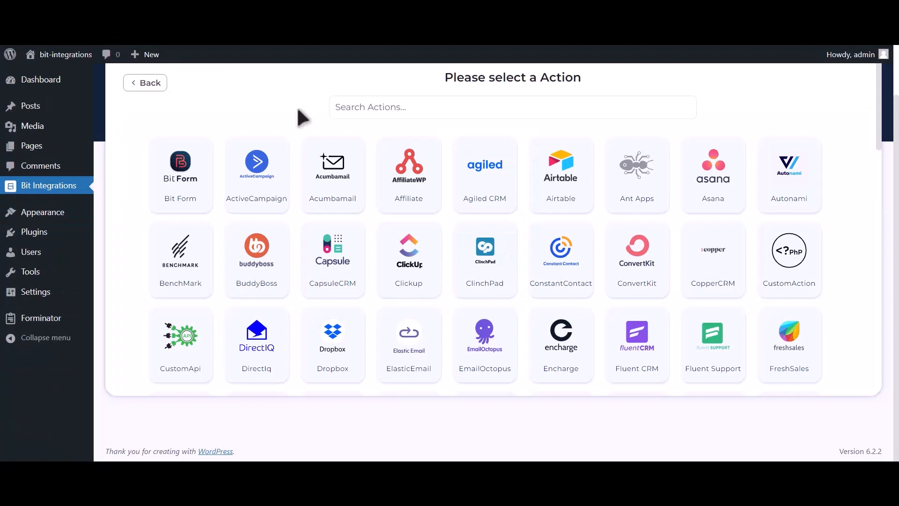
# - Search the available actions for Mailup and choose it as the integration's action
pyautogui.click(475, 98)
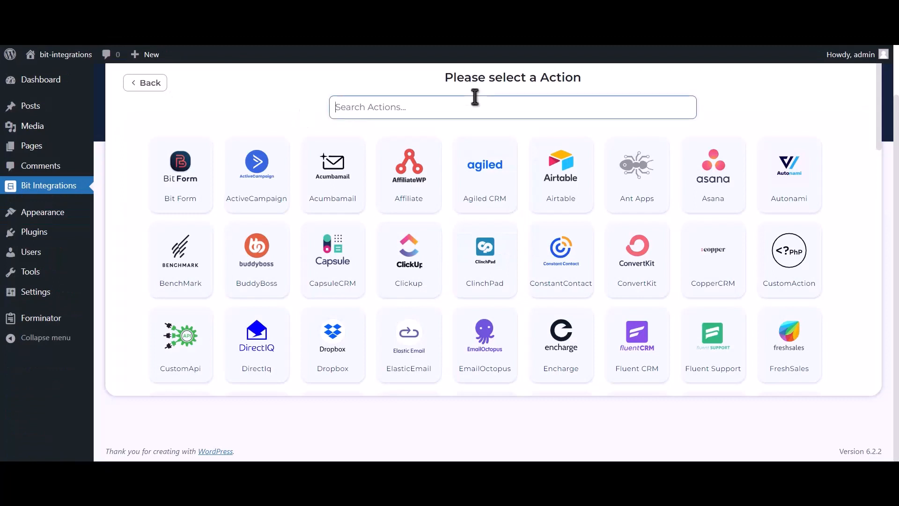
pyautogui.write('Mailup')
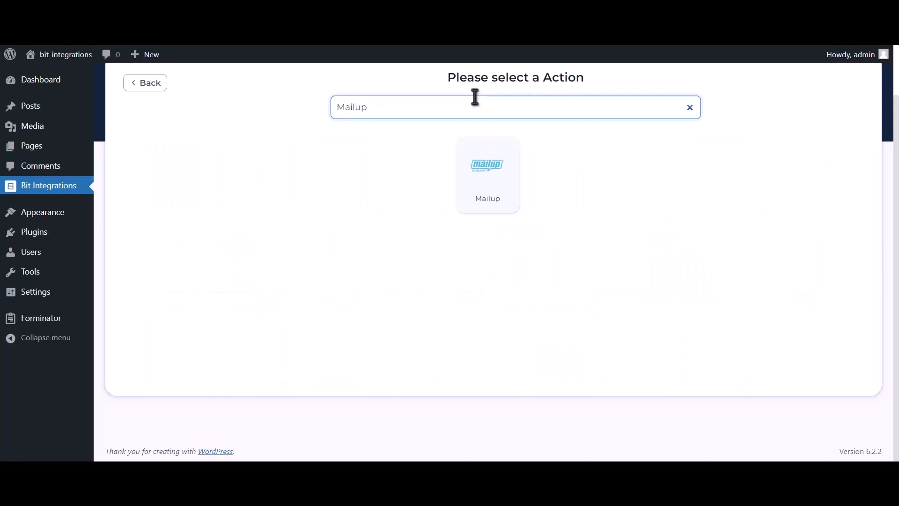
pyautogui.click(478, 187)
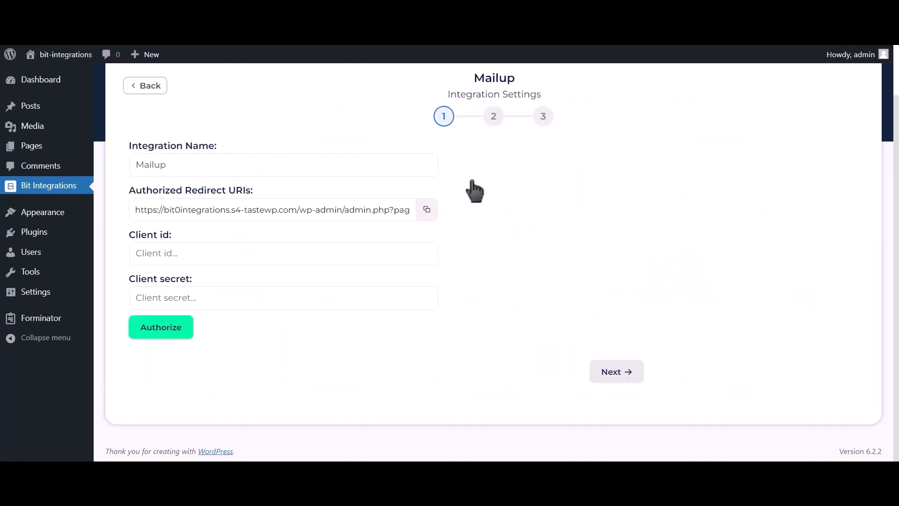
pyautogui.moveTo(127, 234); pyautogui.dragTo(173, 236)
pyautogui.click(131, 280)
pyautogui.moveTo(131, 280); pyautogui.dragTo(190, 277)
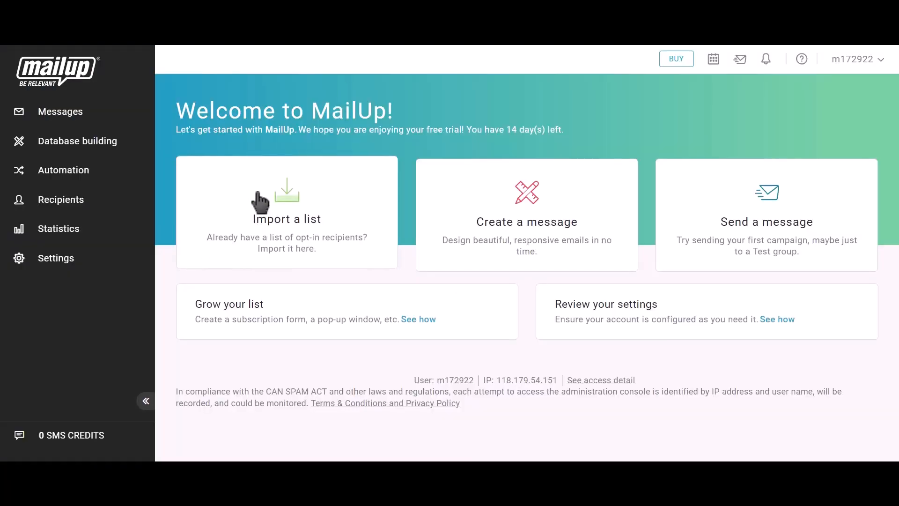
# - Switch to MailUp and start a new API key in the Developer's corner of the advanced settings
pyautogui.click(76, 267)
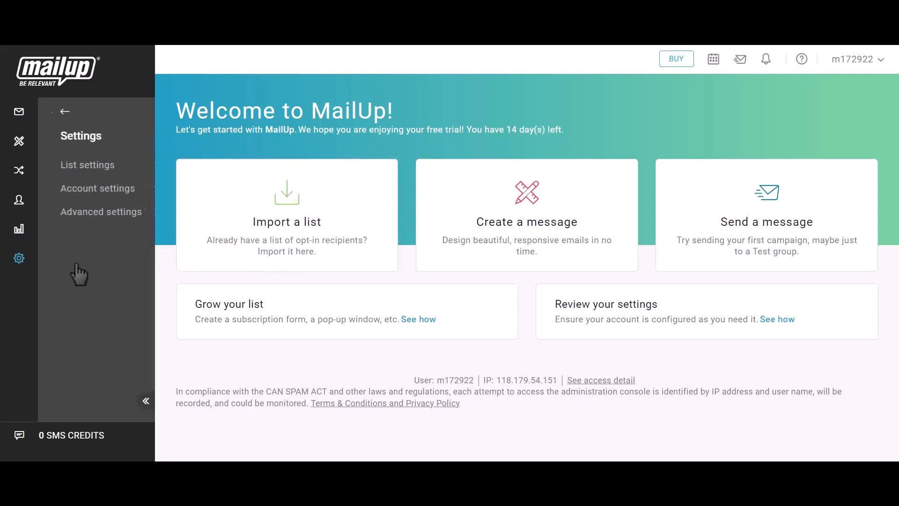
pyautogui.click(97, 217)
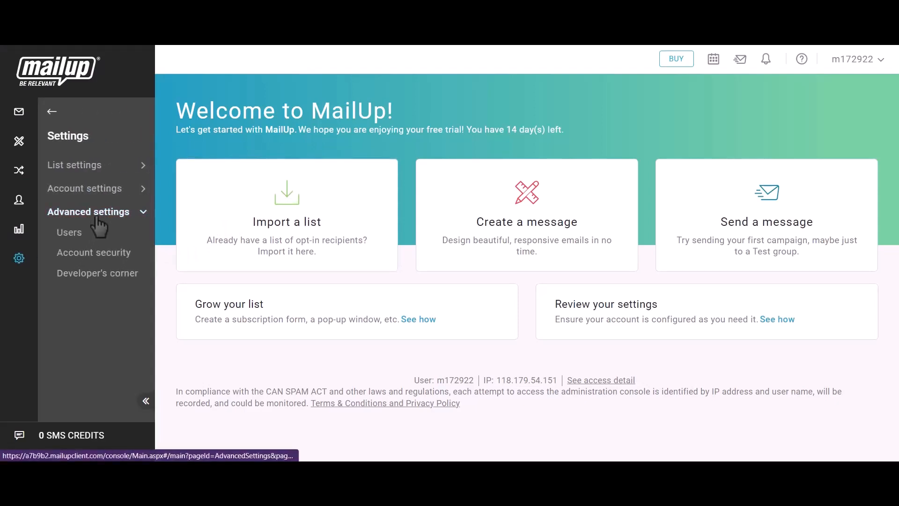
pyautogui.click(97, 273)
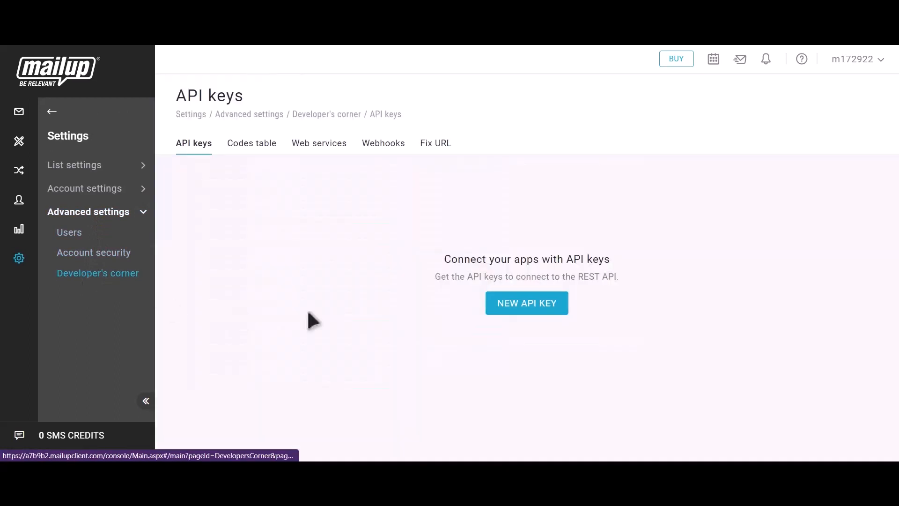
pyautogui.click(542, 319)
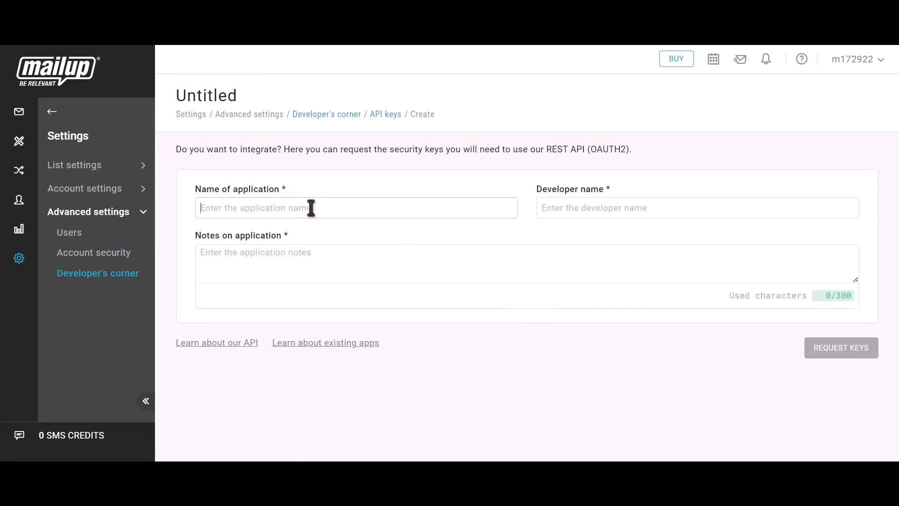
# - Request API keys with application name and developer name "Bit Integrations" and the application note "Bit integrations"
pyautogui.write('Bit')
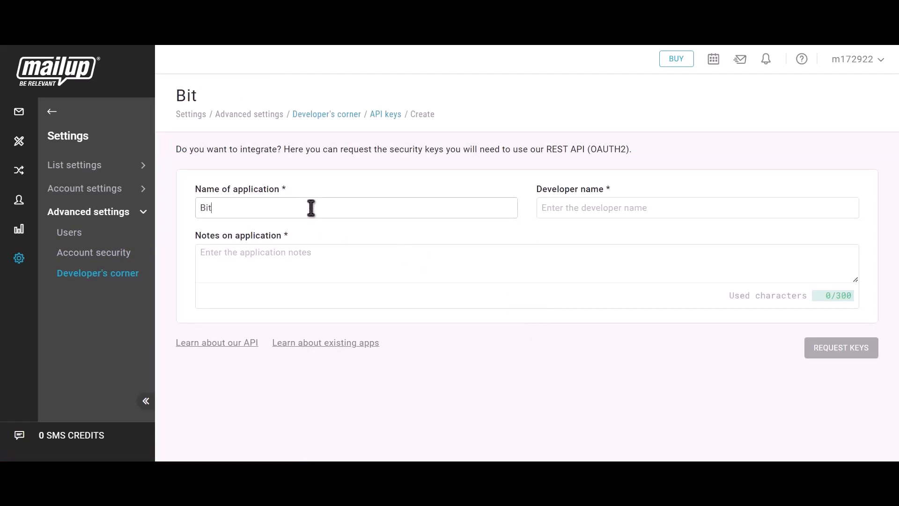
pyautogui.write(' Integrations')
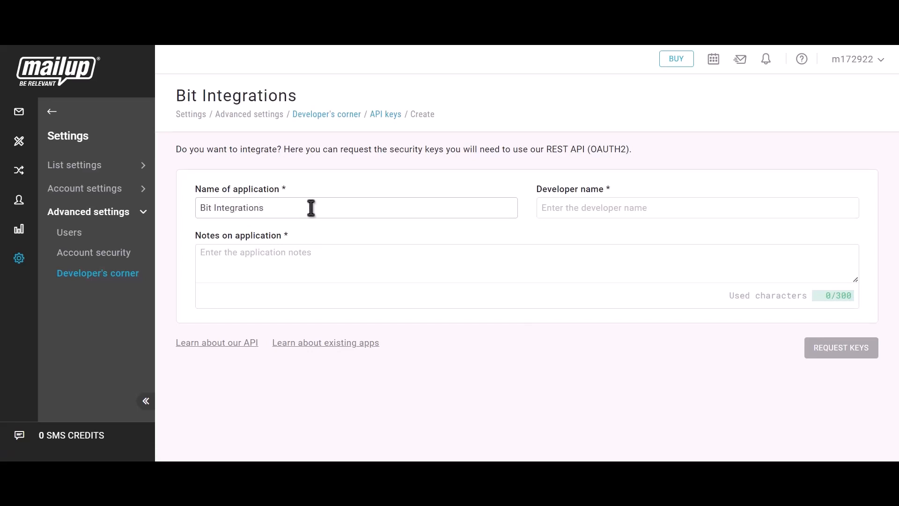
pyautogui.click(597, 210)
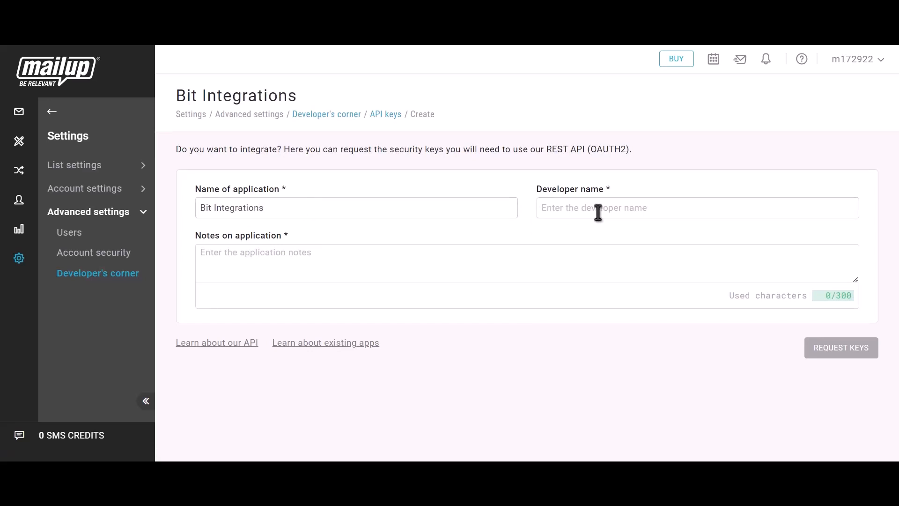
pyautogui.write('Bit Integrations')
pyautogui.click(284, 268)
pyautogui.write('Bi')
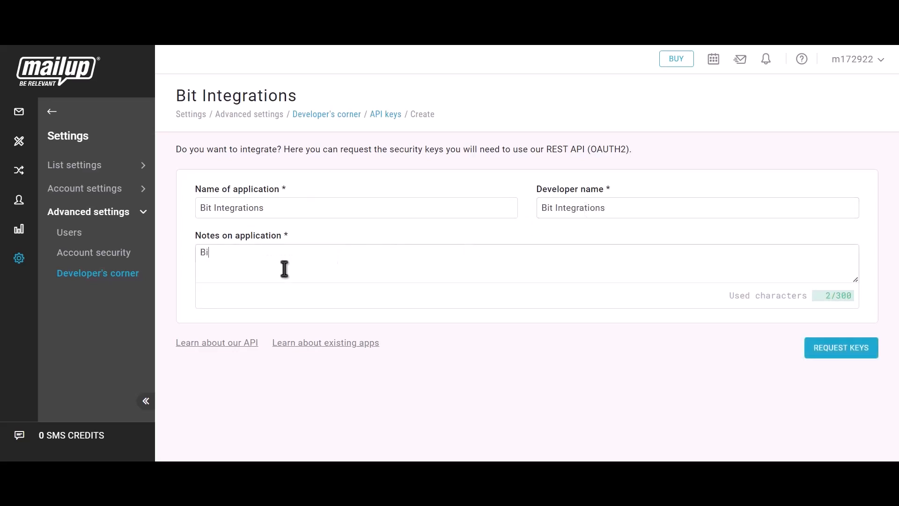
pyautogui.write('t integrations')
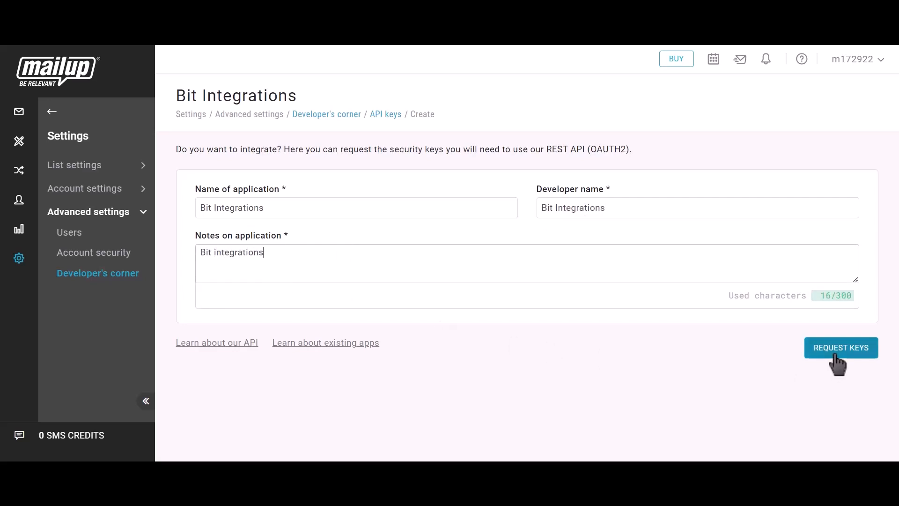
pyautogui.click(853, 357)
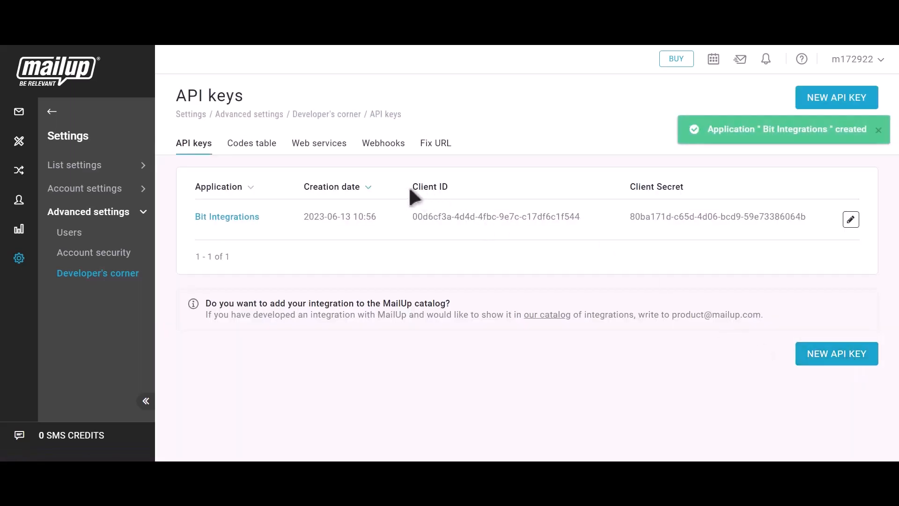
# - Copy the client ID and client secret of the MailUp application into the matching Mailup integration fields in Bit Integrations
pyautogui.moveTo(410, 190); pyautogui.dragTo(453, 190)
pyautogui.click(592, 217)
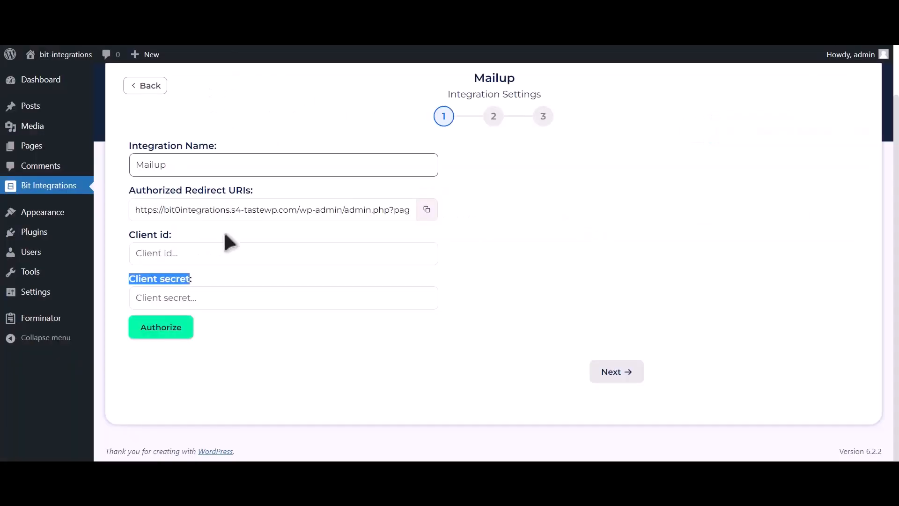
pyautogui.click(220, 260)
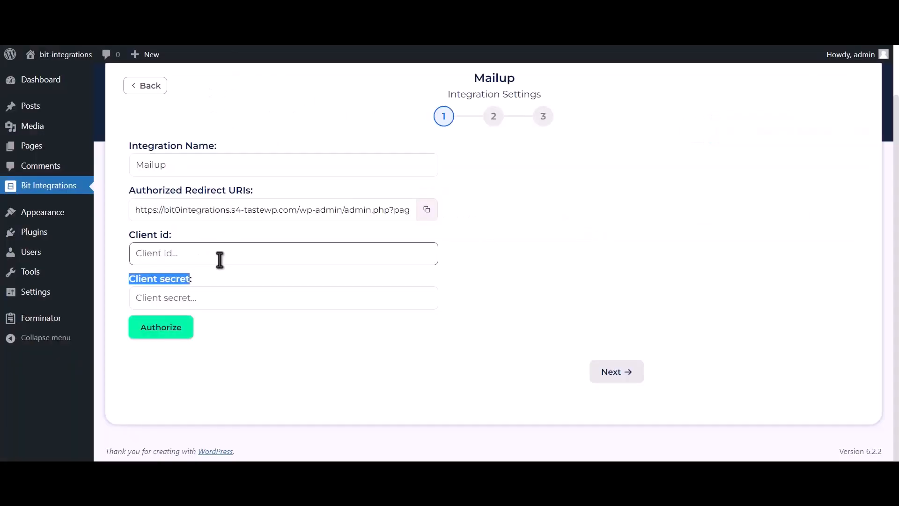
pyautogui.hotkey('ctrl', 'v')
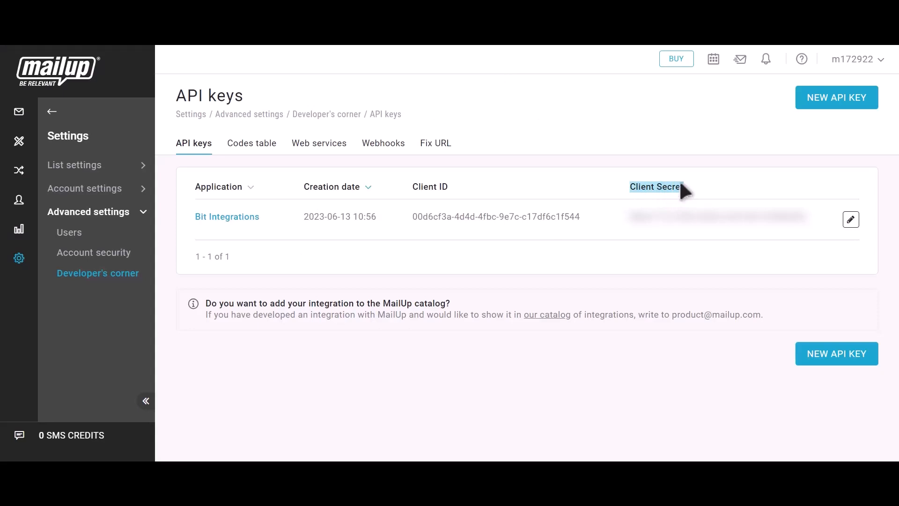
pyautogui.click(817, 218)
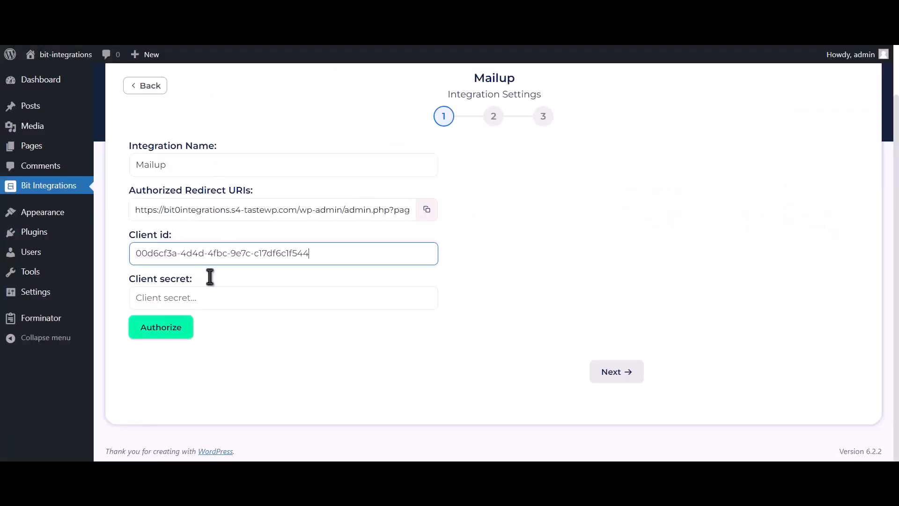
pyautogui.click(211, 299)
pyautogui.hotkey('ctrl', 'v')
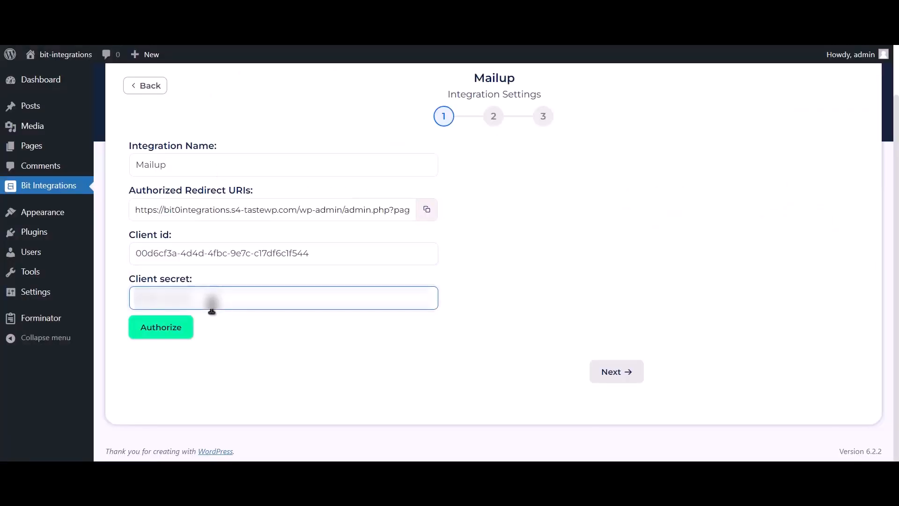
pyautogui.hotkey('ctrl', 'v')
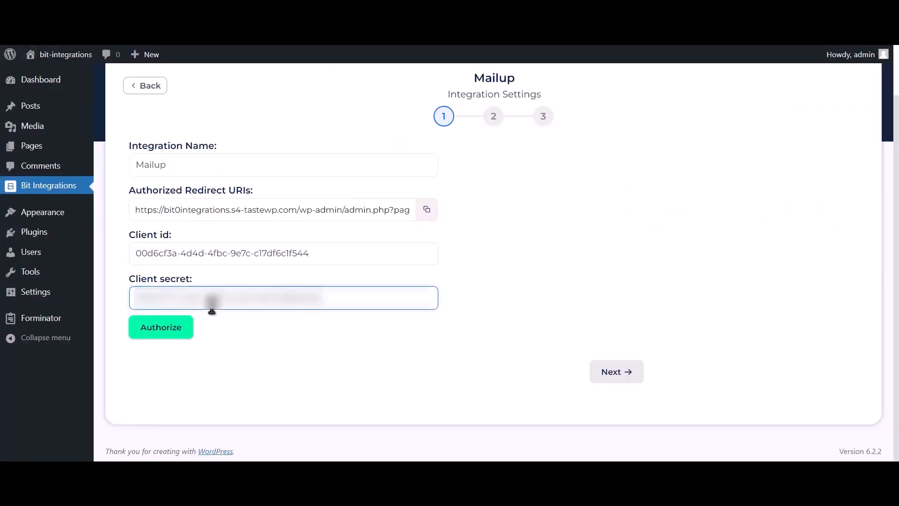
# - Authorize the Mailup integration by logging on with the saved MailUp username and password and confirming access for Bit Integrations
pyautogui.click(154, 331)
pyautogui.click(171, 208)
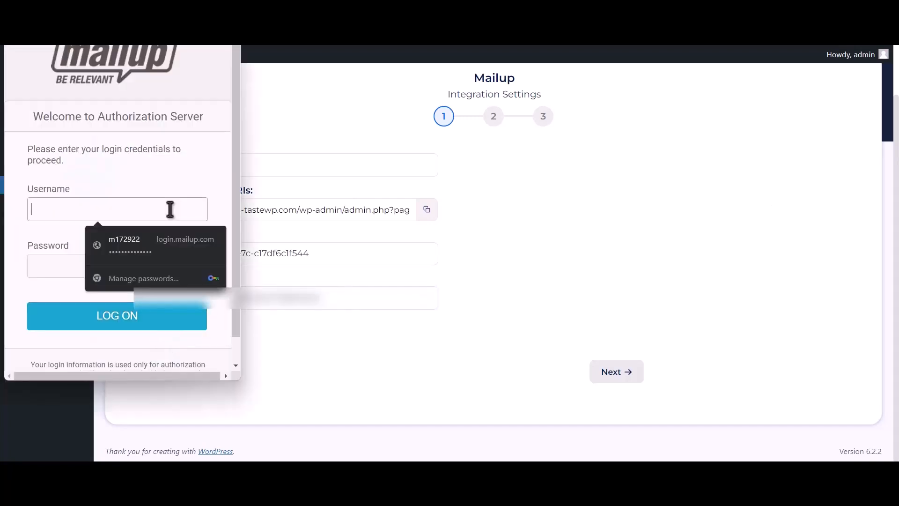
pyautogui.click(170, 240)
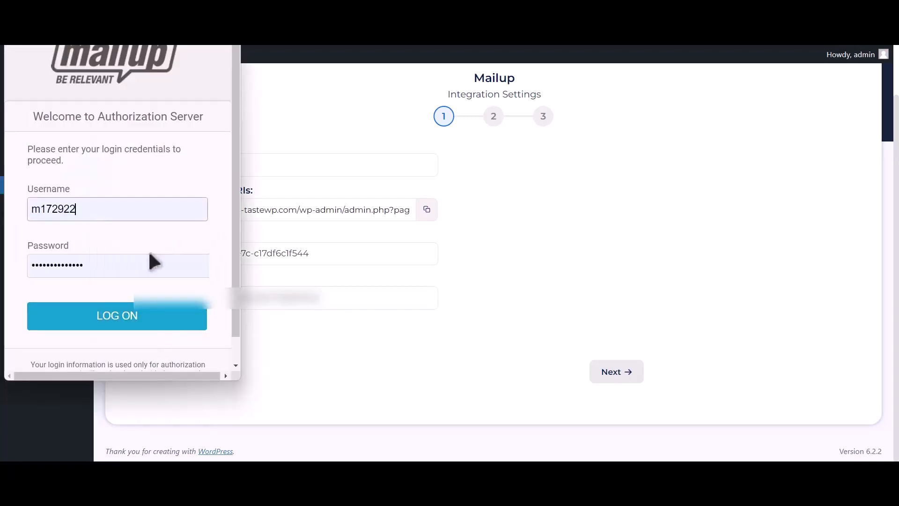
pyautogui.click(136, 325)
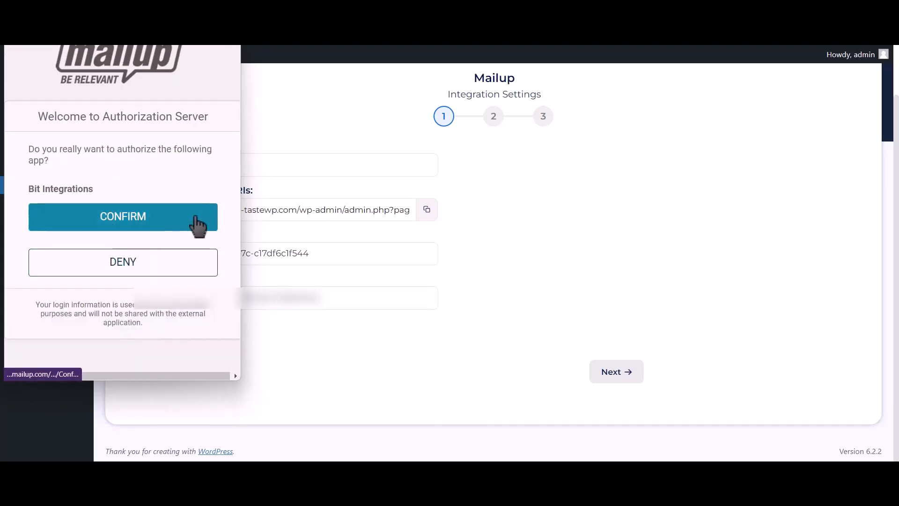
pyautogui.click(196, 219)
pyautogui.click(197, 219)
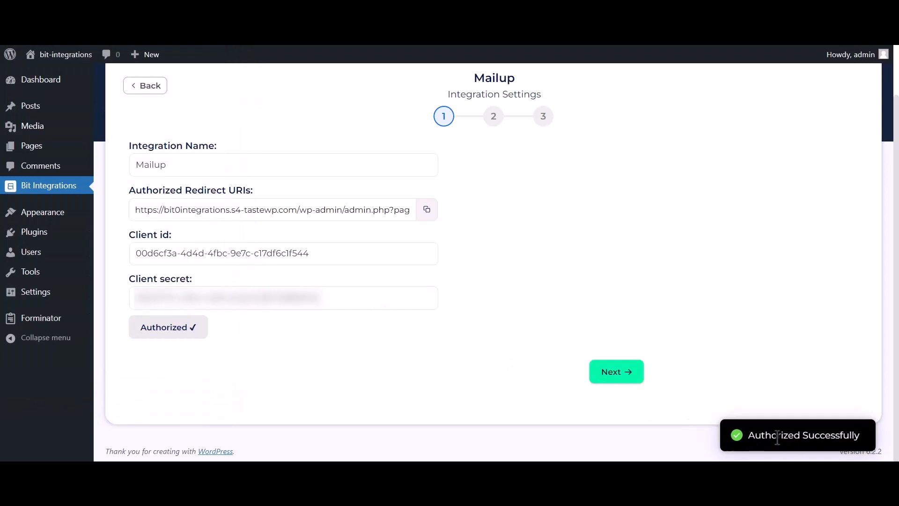
pyautogui.moveTo(778, 438); pyautogui.dragTo(859, 436)
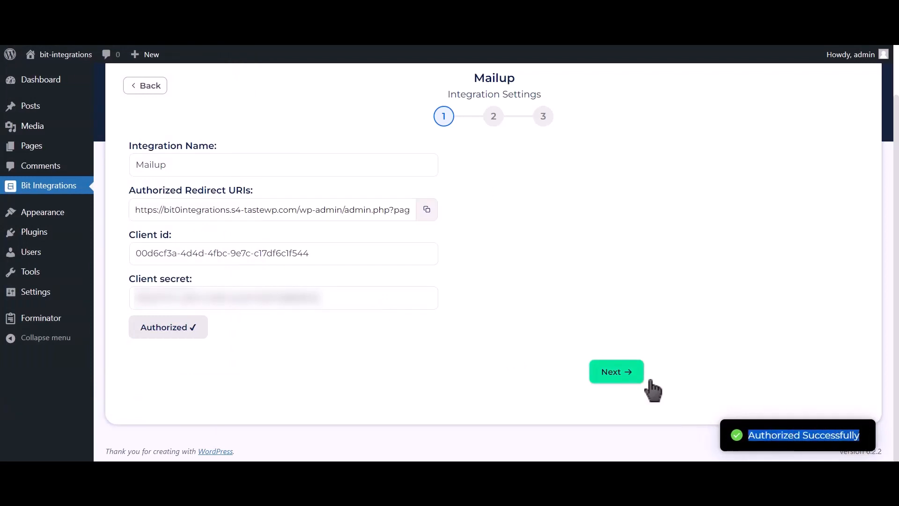
# - Continue to the Mailup field settings and choose the News list with the TEST group
pyautogui.click(634, 380)
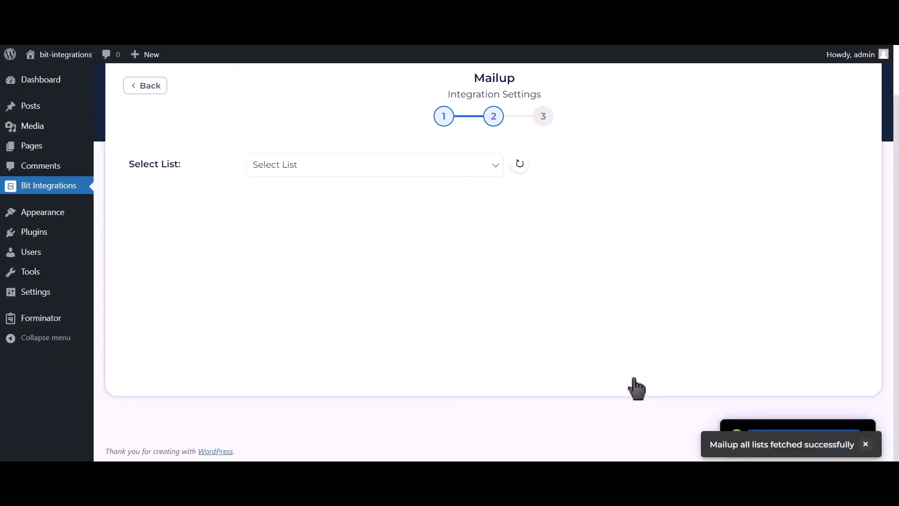
pyautogui.click(370, 172)
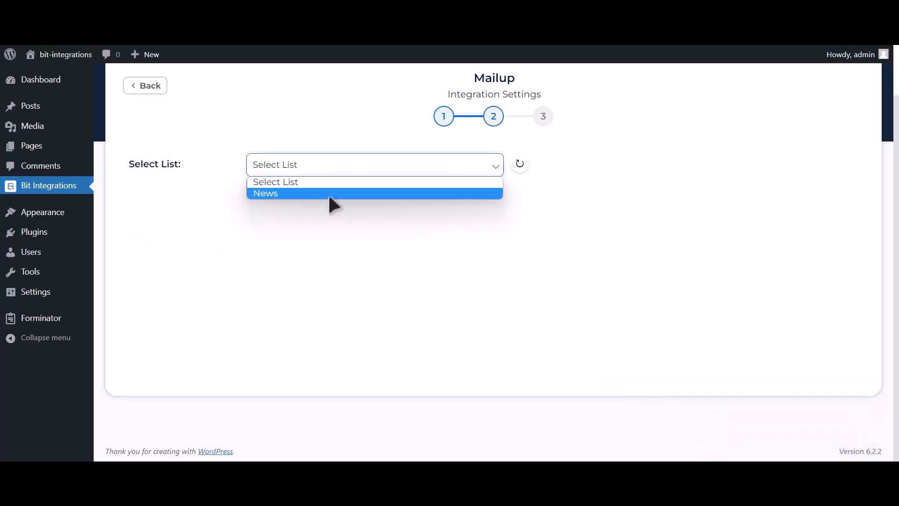
pyautogui.click(330, 194)
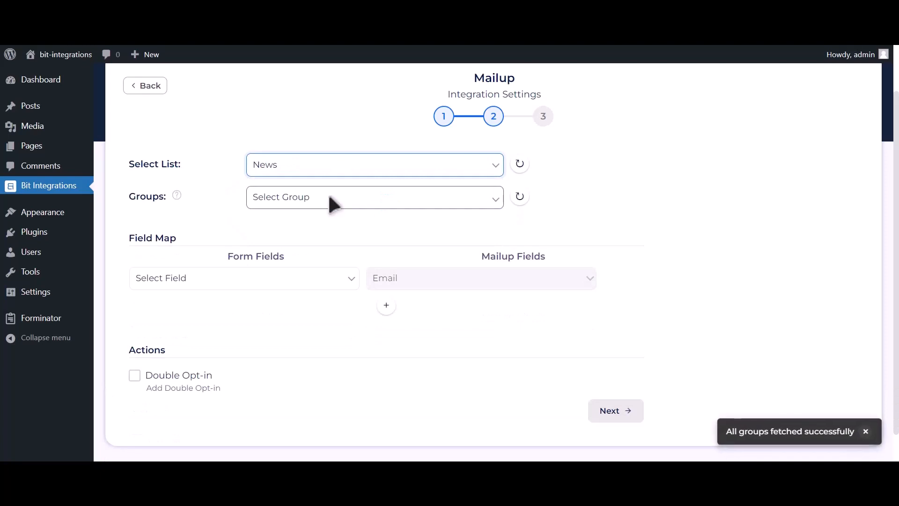
pyautogui.click(373, 200)
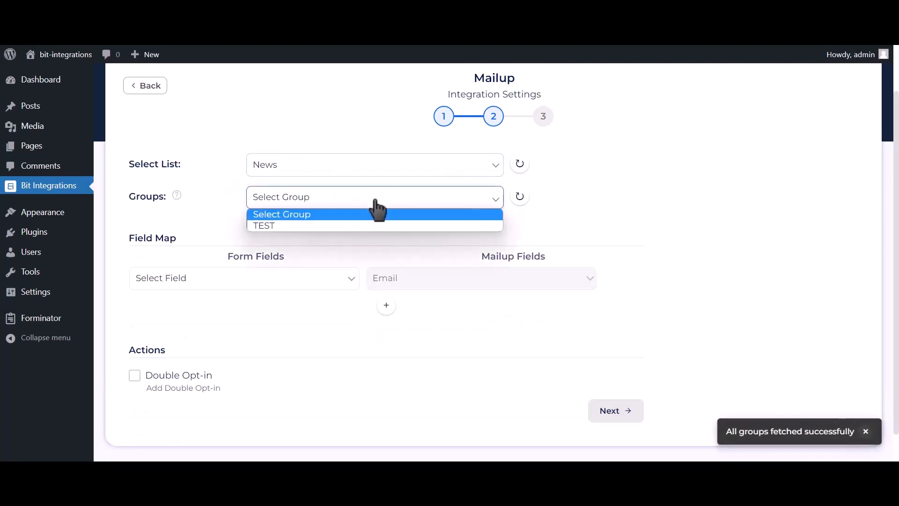
pyautogui.click(317, 226)
# - Map the form field Email Address-1 to Mailup's Email, and add a mapping of Name-1 to Last Name
pyautogui.click(257, 279)
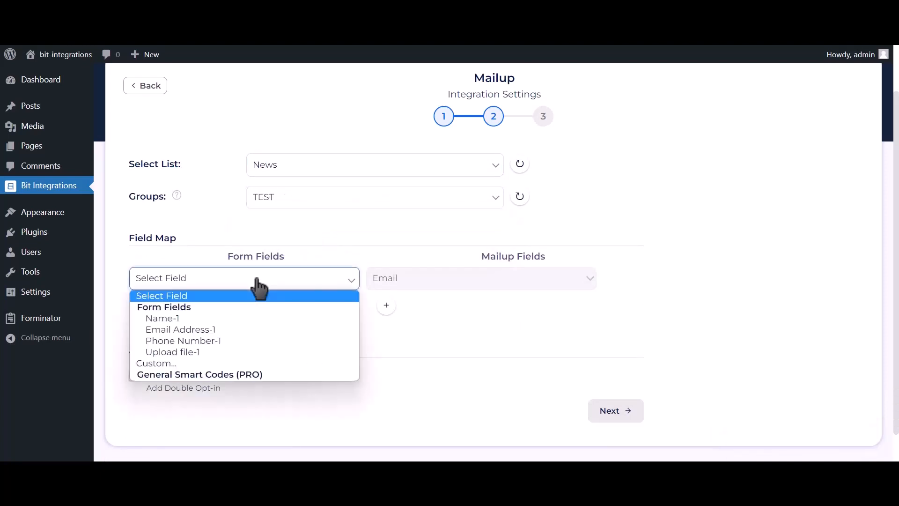
pyautogui.click(225, 328)
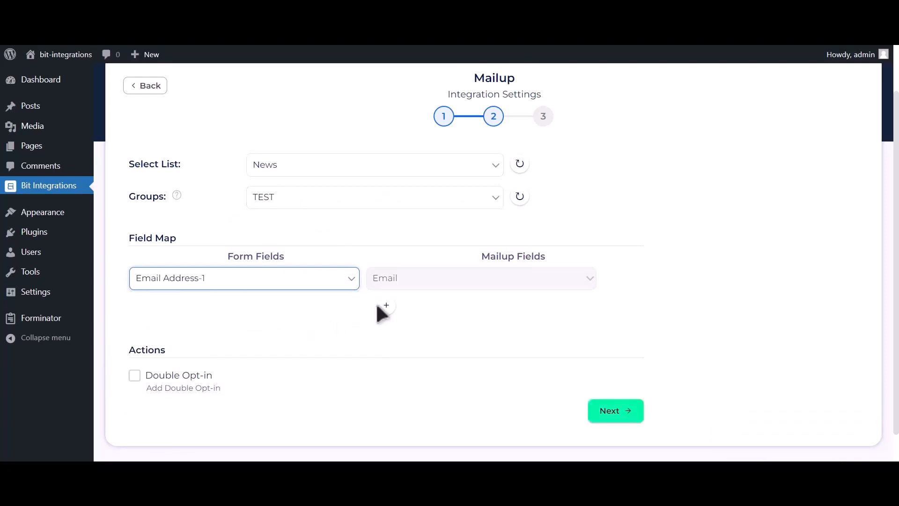
pyautogui.scroll(-1, 361, 290)
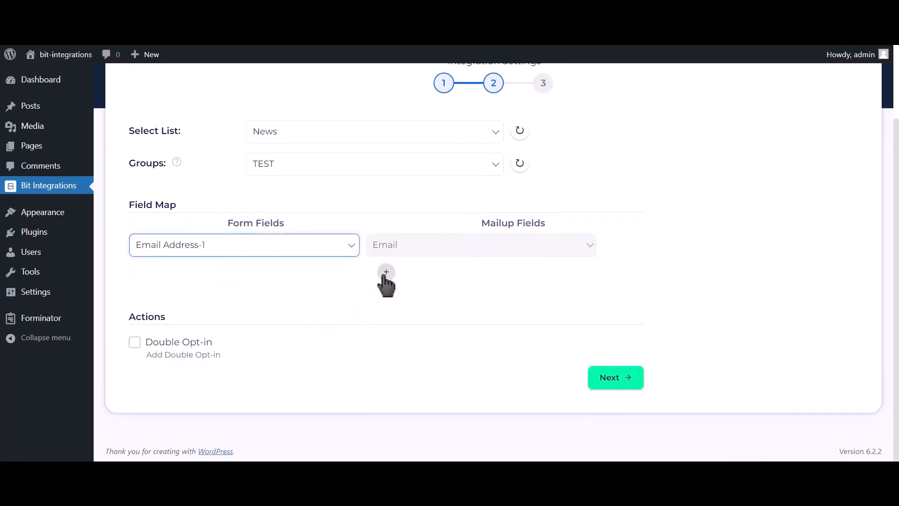
pyautogui.click(386, 273)
pyautogui.click(309, 280)
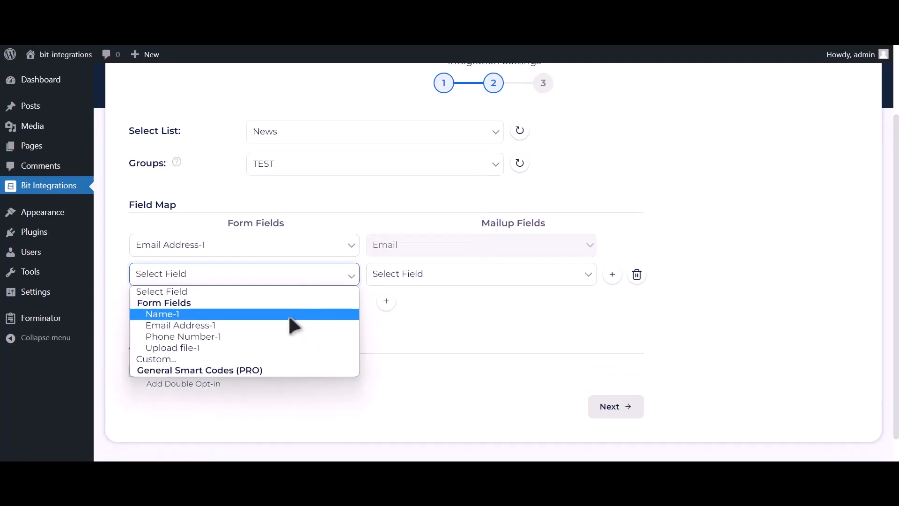
pyautogui.click(288, 313)
pyautogui.click(422, 278)
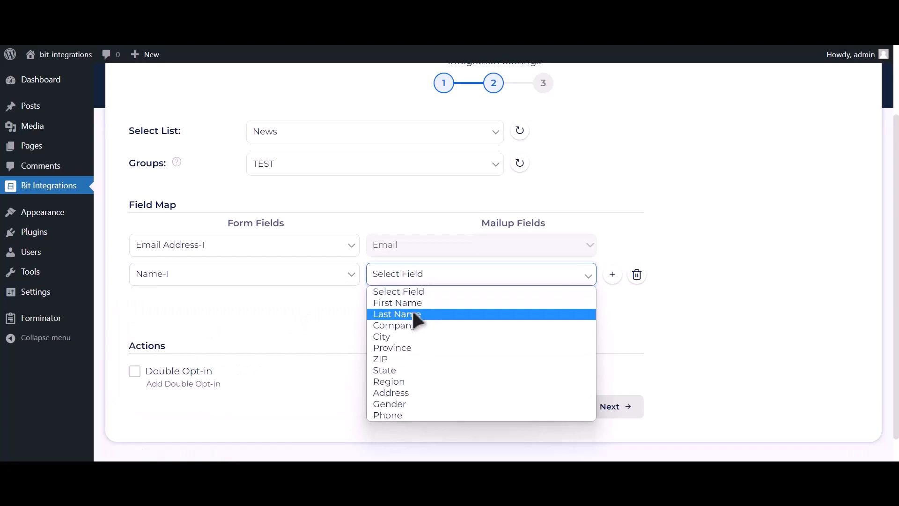
pyautogui.click(413, 314)
# - Add a mapping of Phone Number-1 to Phone, and finish and save the Mailup integration
pyautogui.click(386, 302)
pyautogui.click(247, 311)
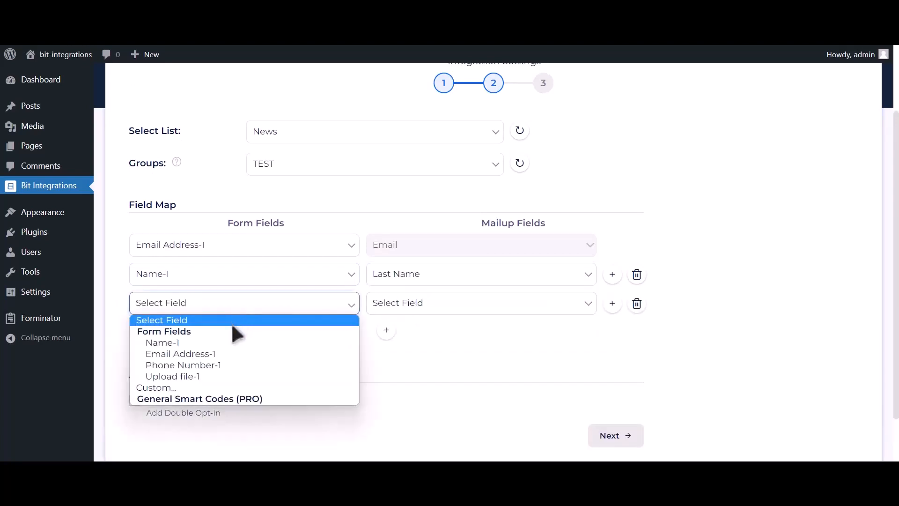
pyautogui.click(211, 362)
pyautogui.click(370, 308)
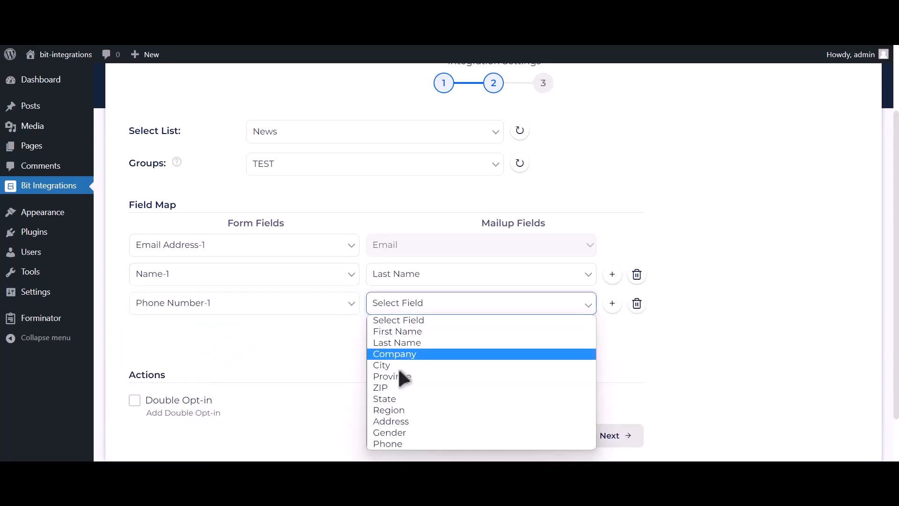
pyautogui.click(396, 447)
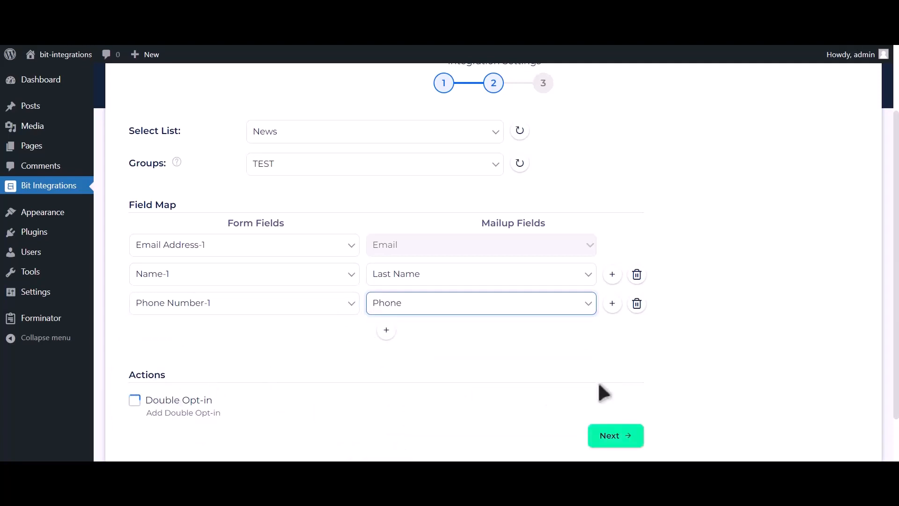
pyautogui.click(618, 438)
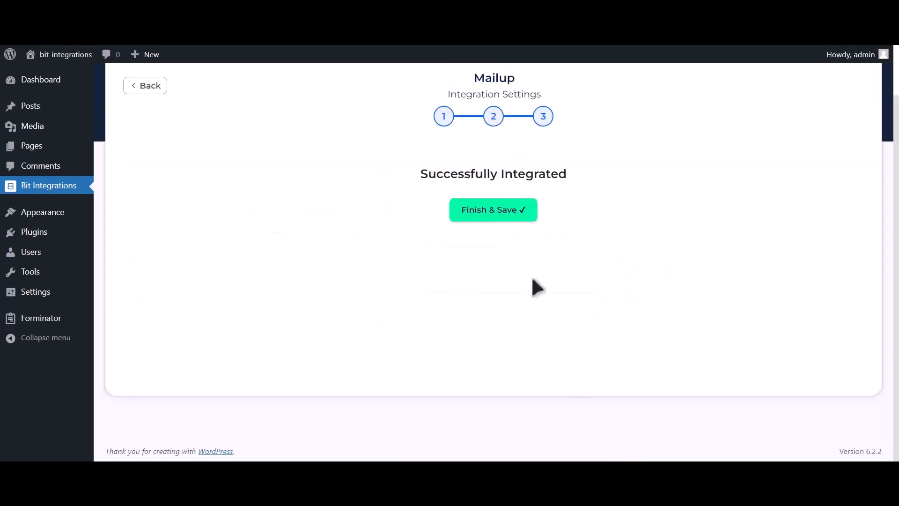
pyautogui.click(512, 231)
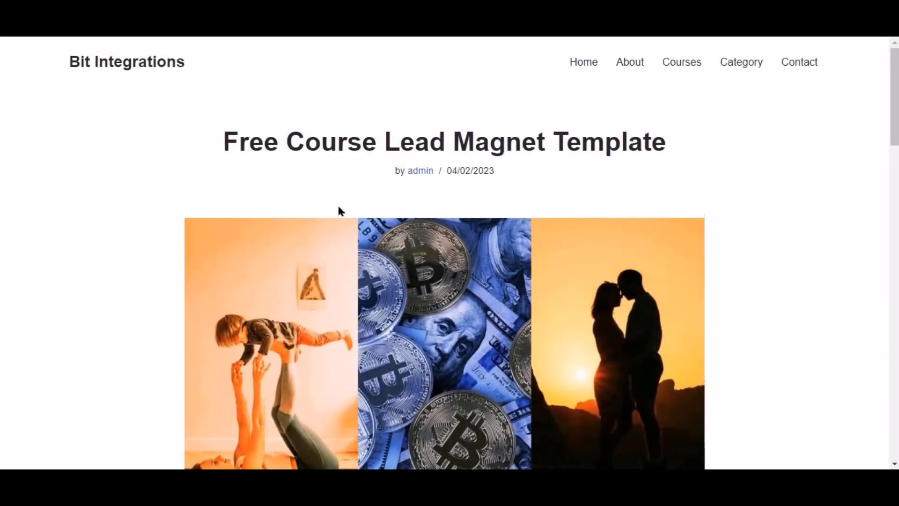
# - On the Free Course Lead Magnet Template page, sign up for free access and open the login form for existing accounts
pyautogui.scroll(-10, 339, 211)
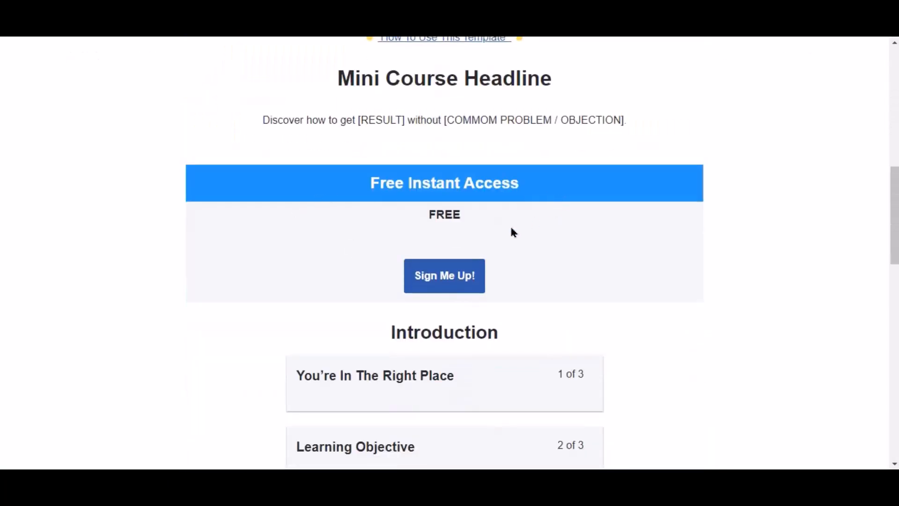
pyautogui.click(461, 279)
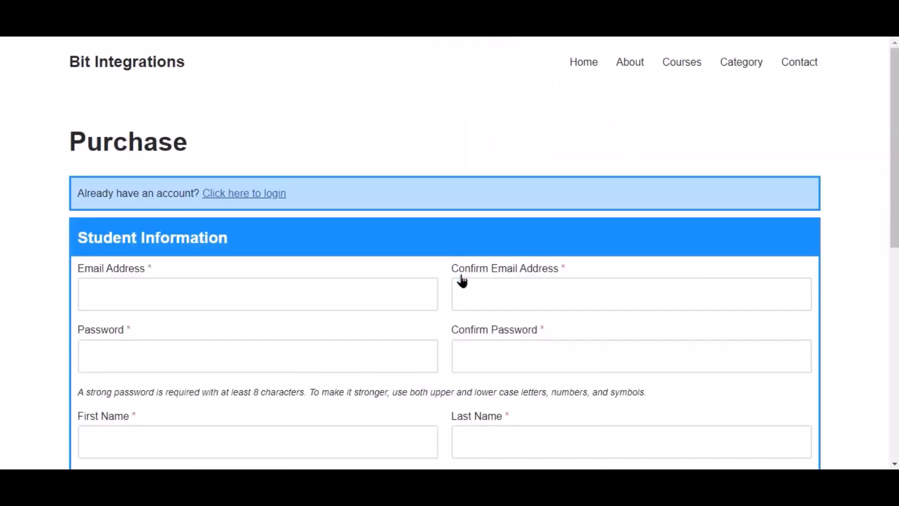
pyautogui.click(237, 194)
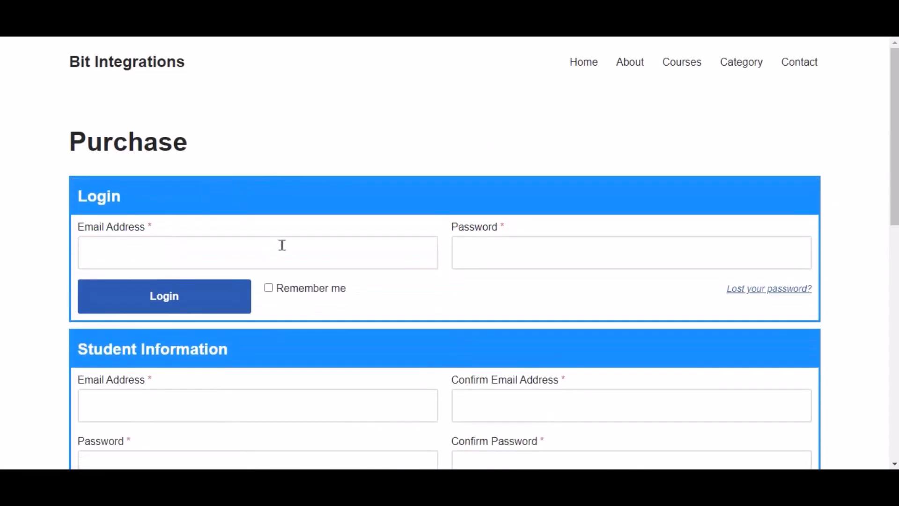
# - Log in to the course site with the student's email address and account password
pyautogui.click(282, 245)
pyautogui.hotkey('ctrl', 'v')
pyautogui.click(471, 267)
pyautogui.hotkey('ctrl', 'v')
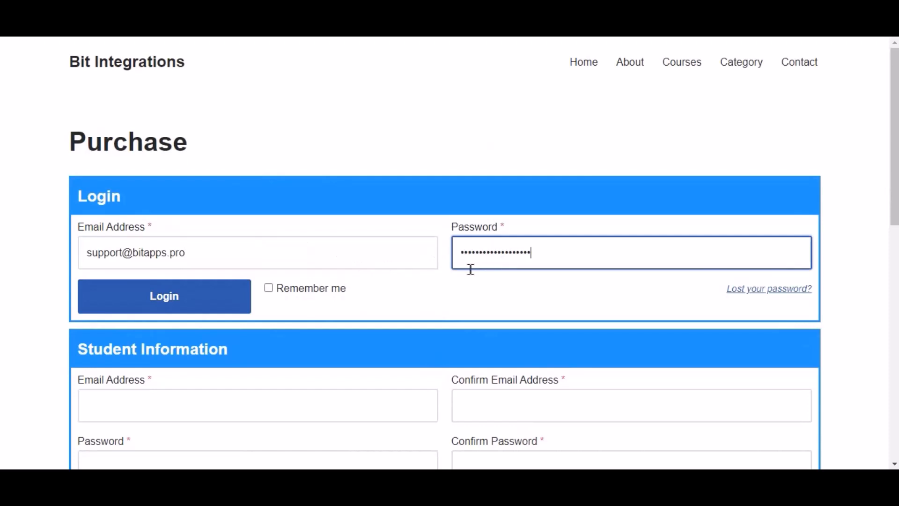
pyautogui.click(203, 302)
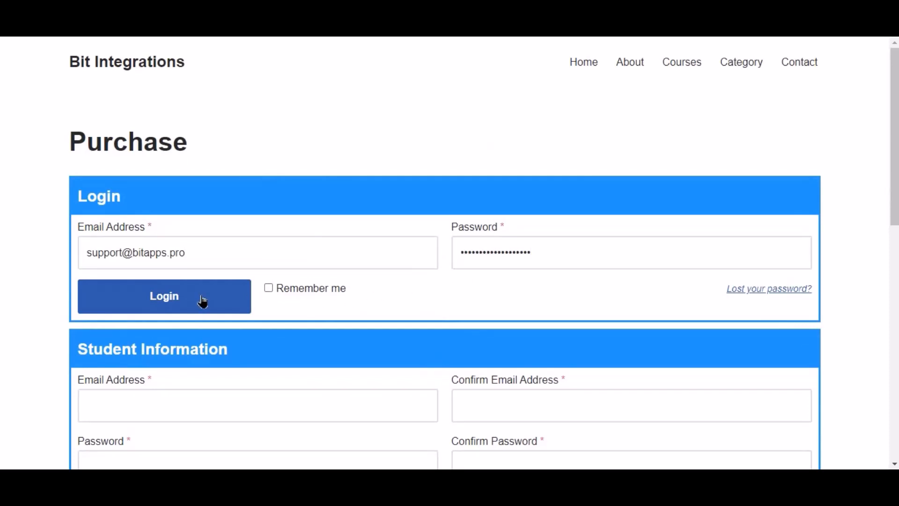
# - Enter the student's street address and city in the student information form
pyautogui.click(288, 350)
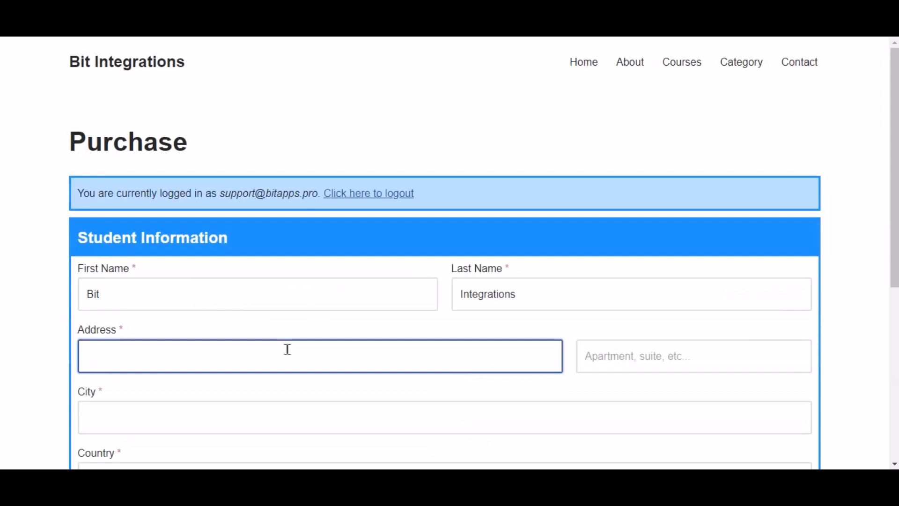
pyautogui.write('balighata')
pyautogui.scroll(-4, 287, 349)
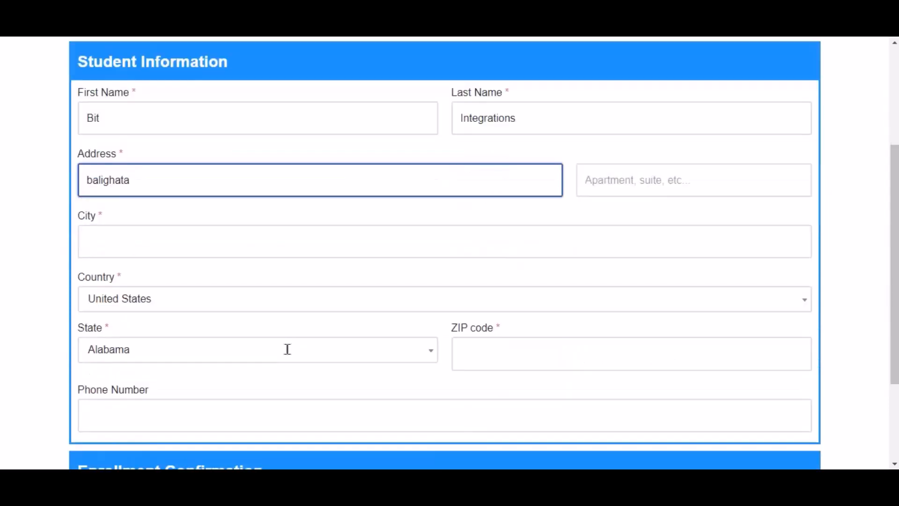
pyautogui.click(213, 251)
pyautogui.write('rajshahi')
# - Set the country to Bangladesh and choose the student's district as the state or region
pyautogui.click(170, 298)
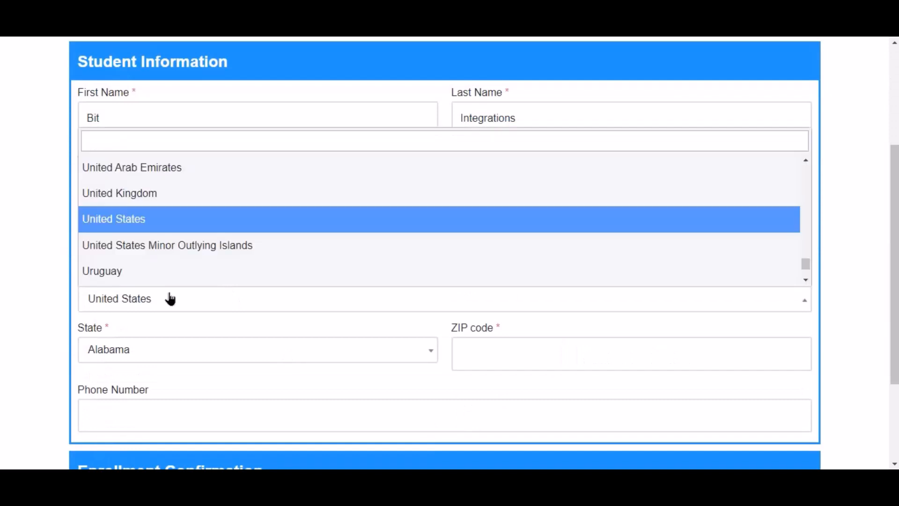
pyautogui.write('ban')
pyautogui.click(145, 244)
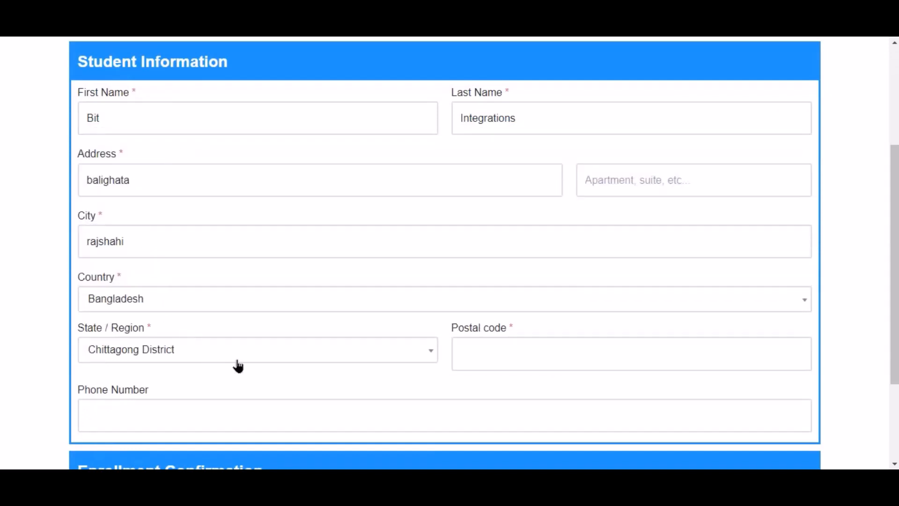
pyautogui.click(251, 355)
pyautogui.write('ra')
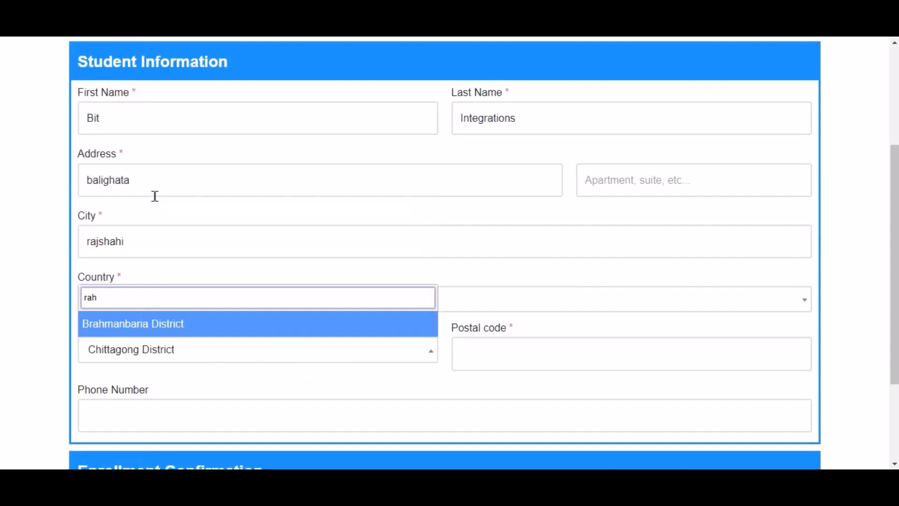
pyautogui.write('j')
pyautogui.click(178, 275)
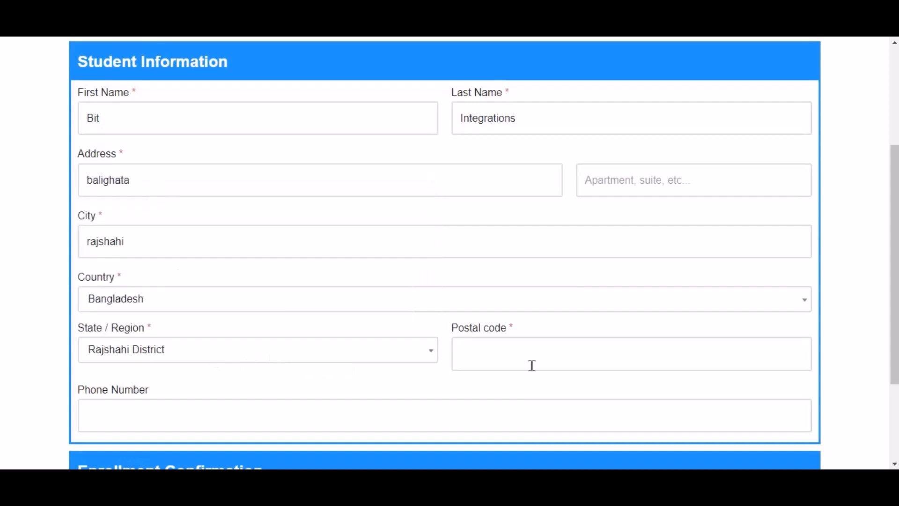
# - Enter the student's postal code and phone number, and submit the course enrollment
pyautogui.click(532, 364)
pyautogui.write('6355')
pyautogui.scroll(-3, 532, 365)
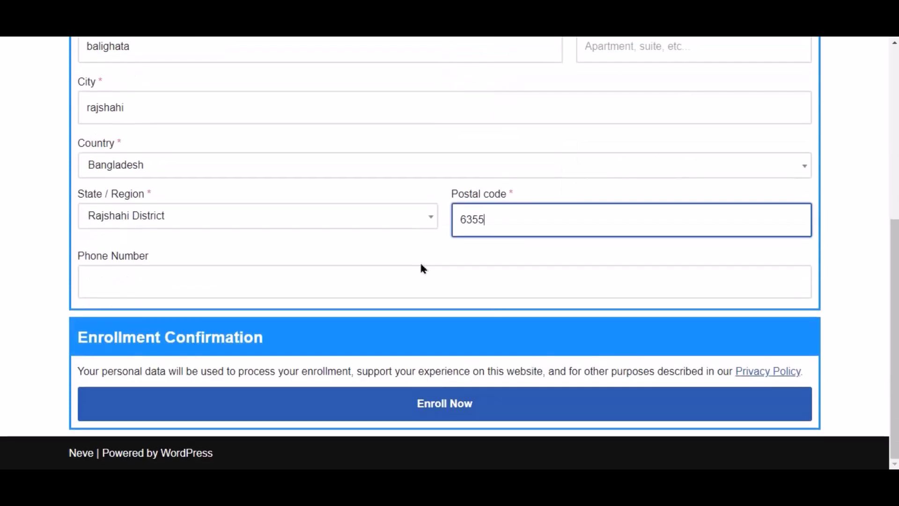
pyautogui.click(418, 280)
pyautogui.write('444555666')
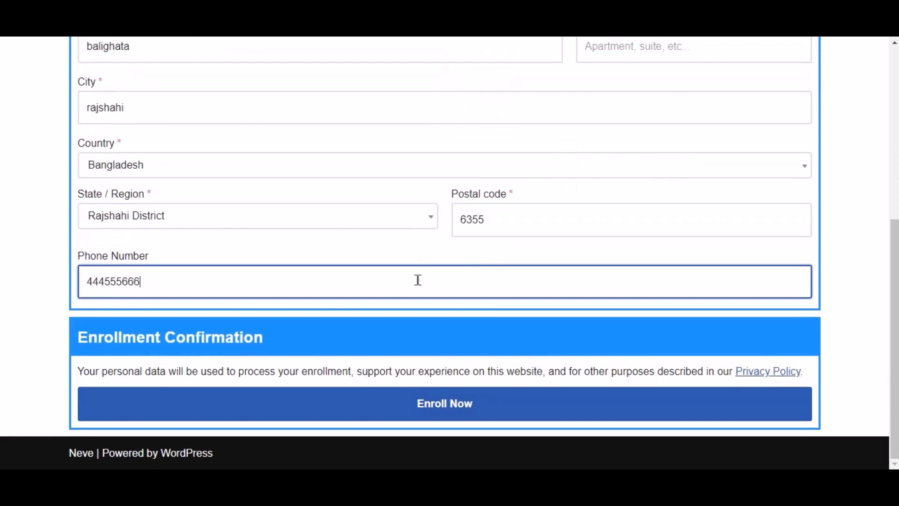
pyautogui.click(479, 409)
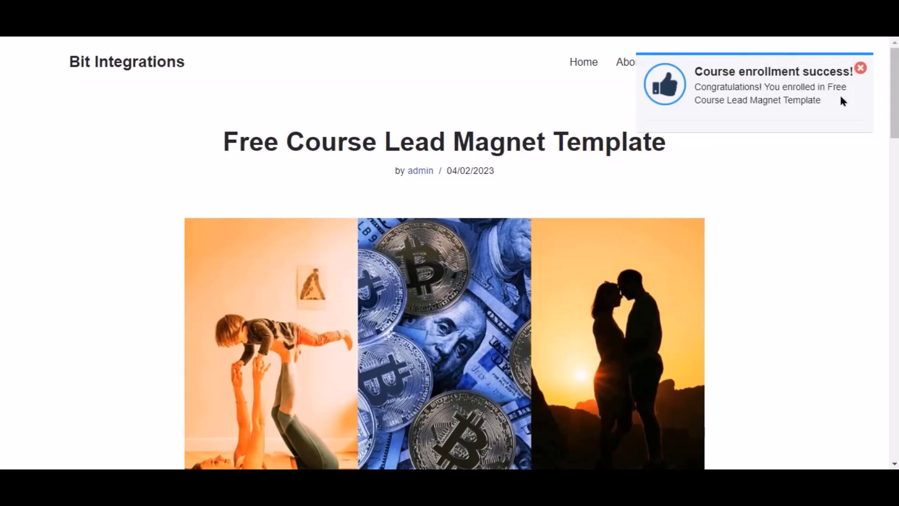
pyautogui.scroll(-10, 693, 181)
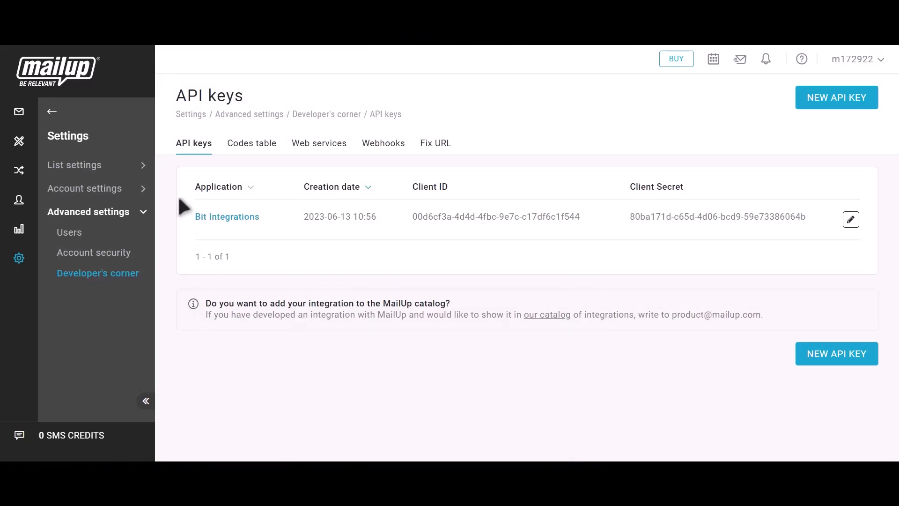
# - Switch to MailUp and check the email address and last name of the recipient among the subscribed email recipients
pyautogui.click(51, 113)
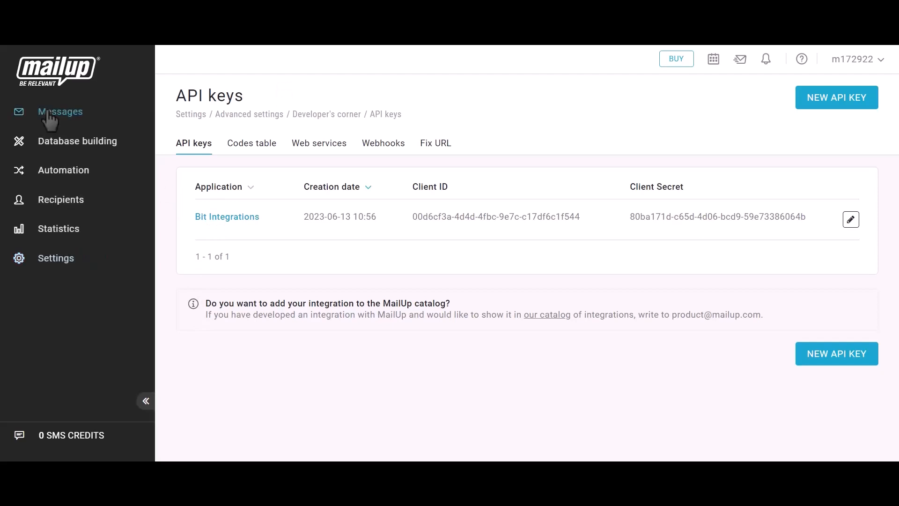
pyautogui.click(56, 201)
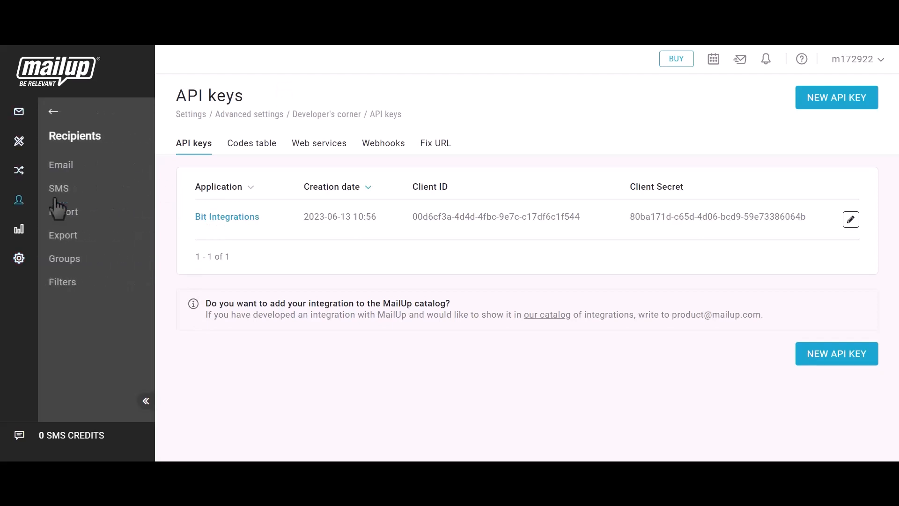
pyautogui.click(66, 171)
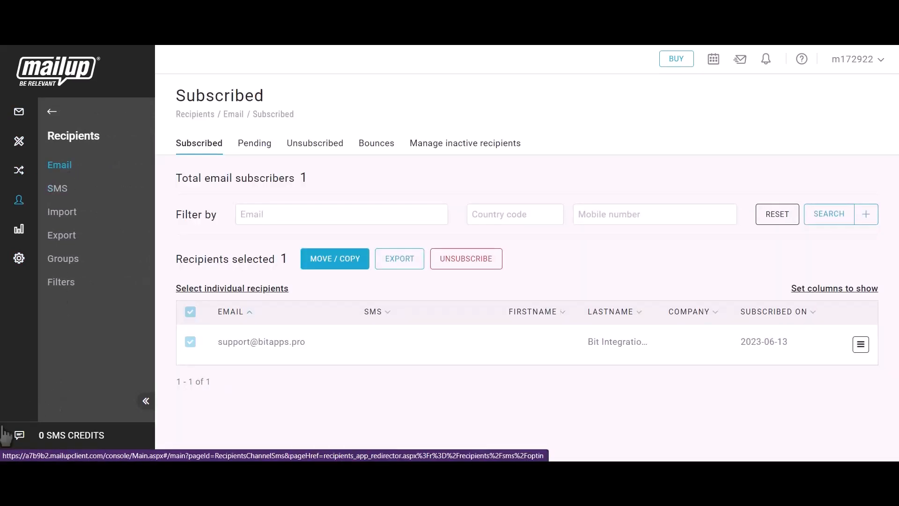
pyautogui.moveTo(214, 343); pyautogui.dragTo(310, 341)
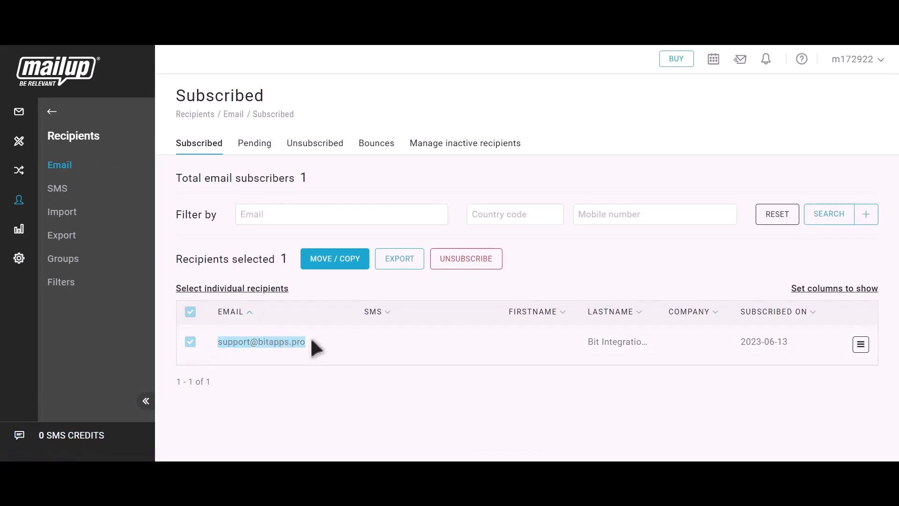
pyautogui.moveTo(585, 342); pyautogui.dragTo(653, 344)
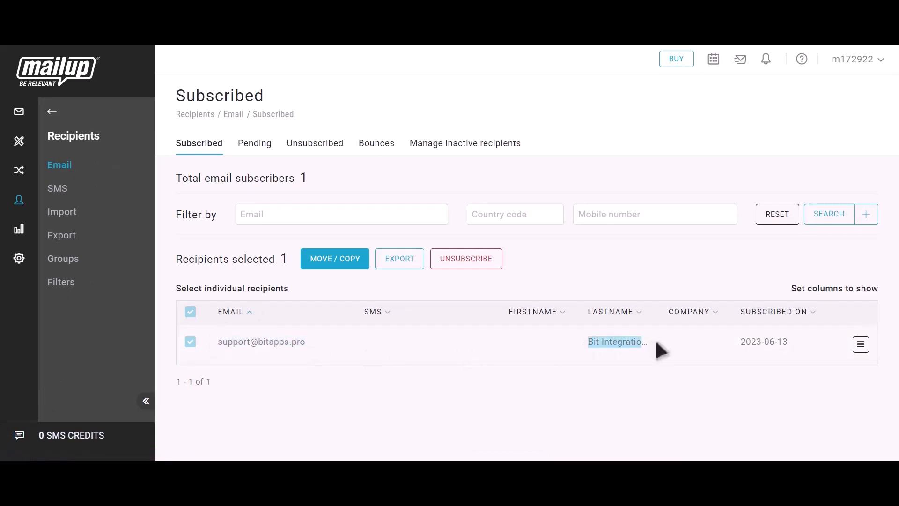
pyautogui.click(656, 344)
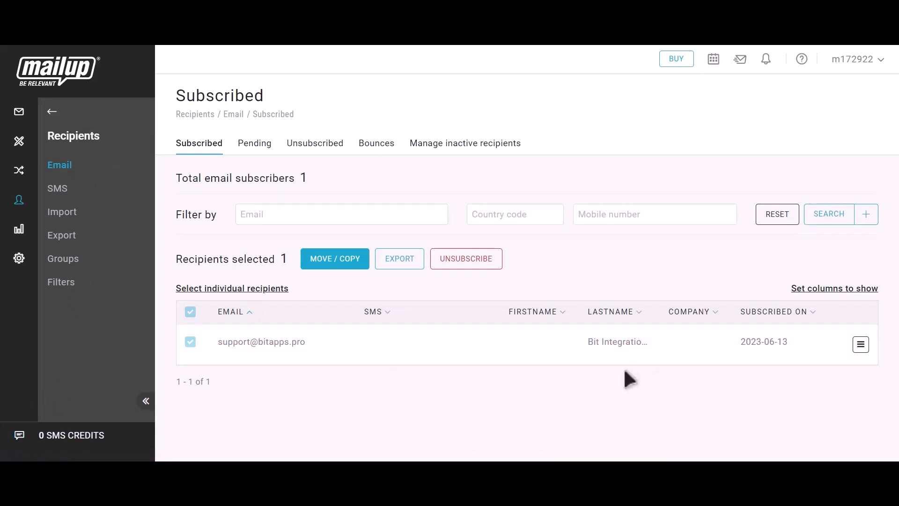